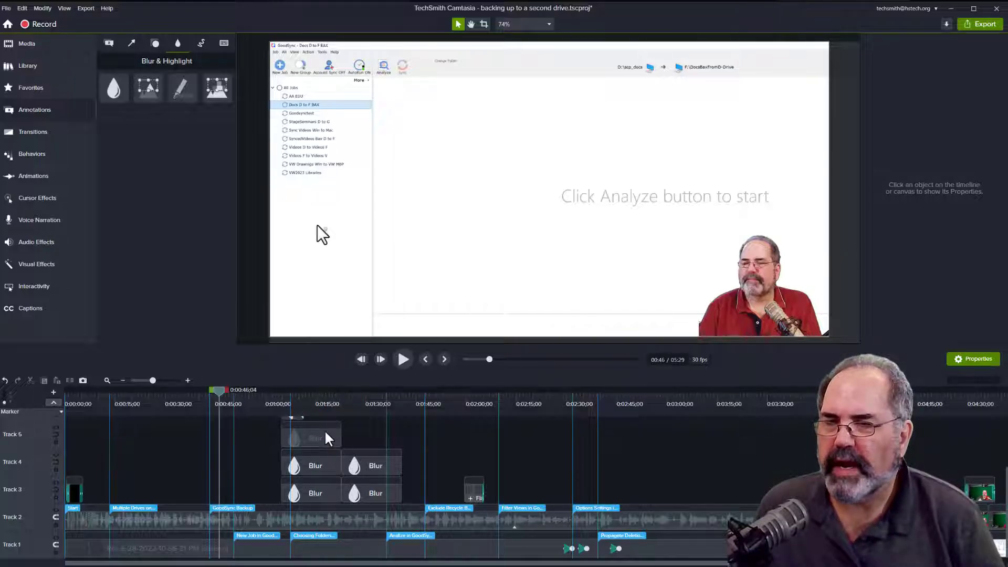
Scrub through the existing blur clips to about 1:13 and return to the earlier footage around 0:54
left_click_drag(328, 438, 326, 421)
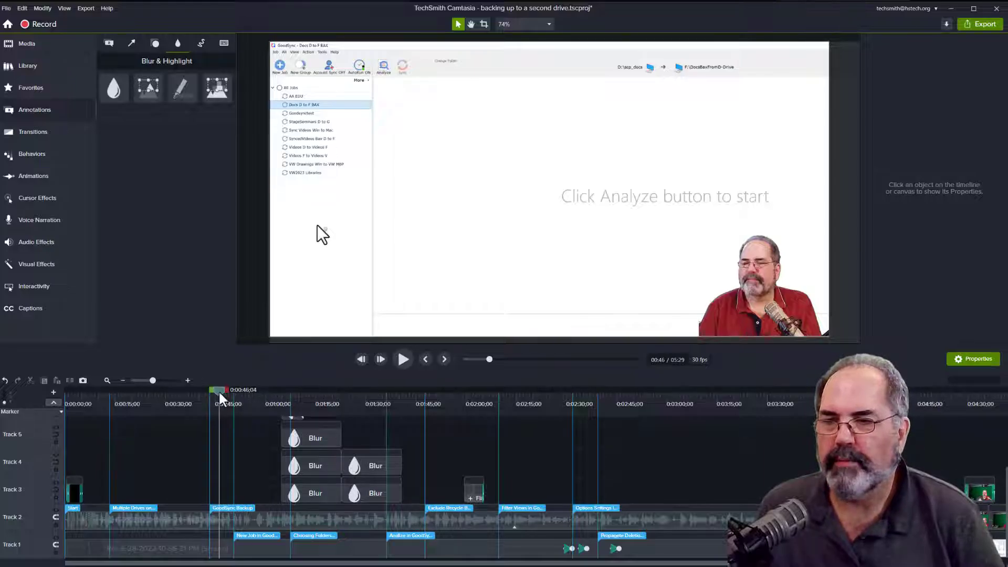
left_click_drag(217, 395, 308, 396)
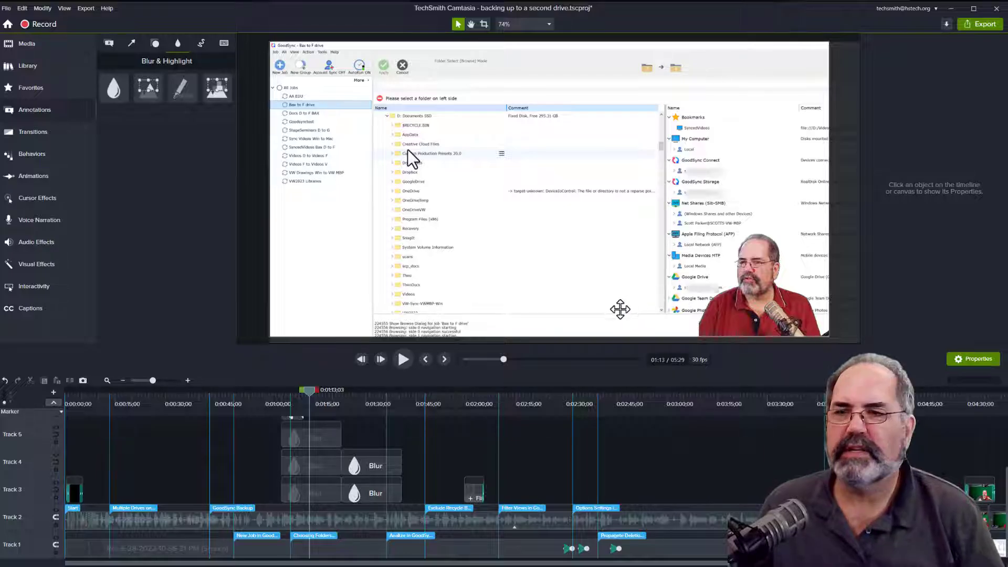
left_click_drag(310, 395, 249, 389)
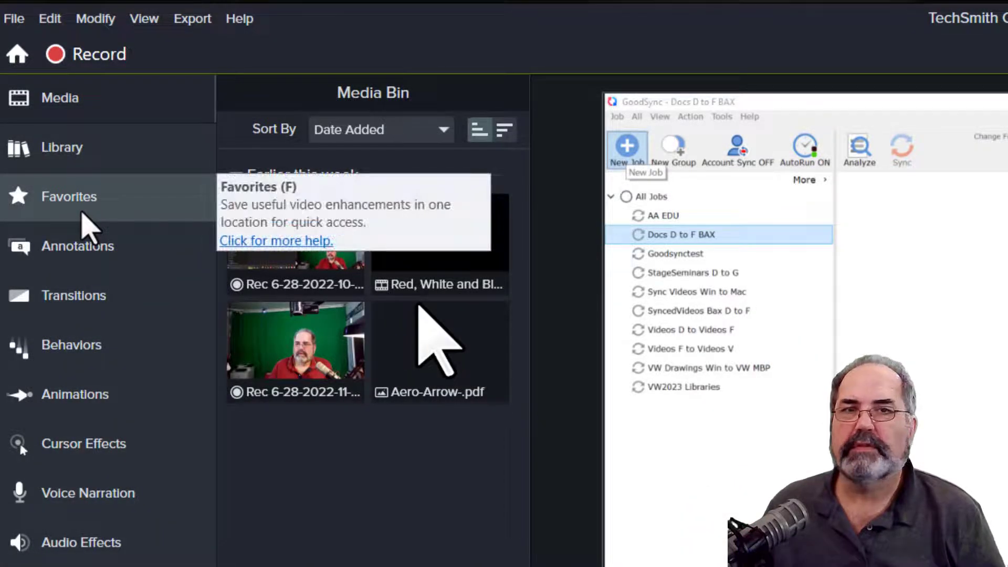
Add a Blur annotation from the Blur & Highlight group to the timeline at the playhead
left_click(68, 250)
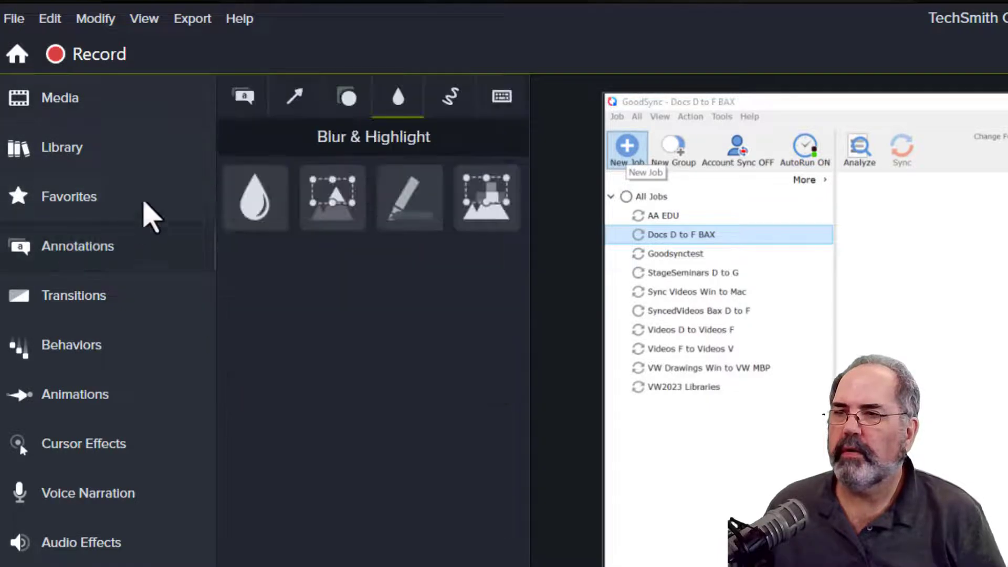
left_click(243, 100)
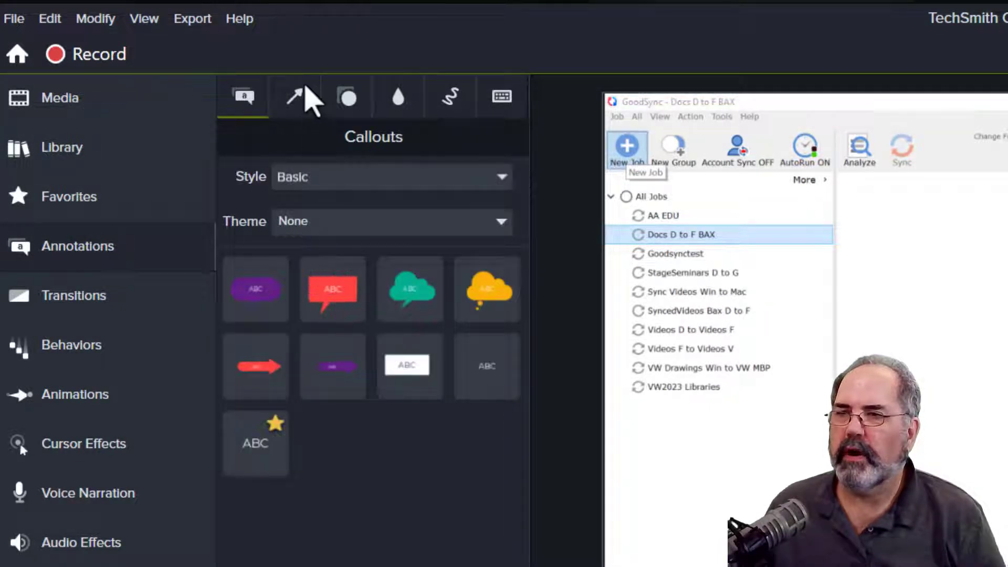
left_click(344, 104)
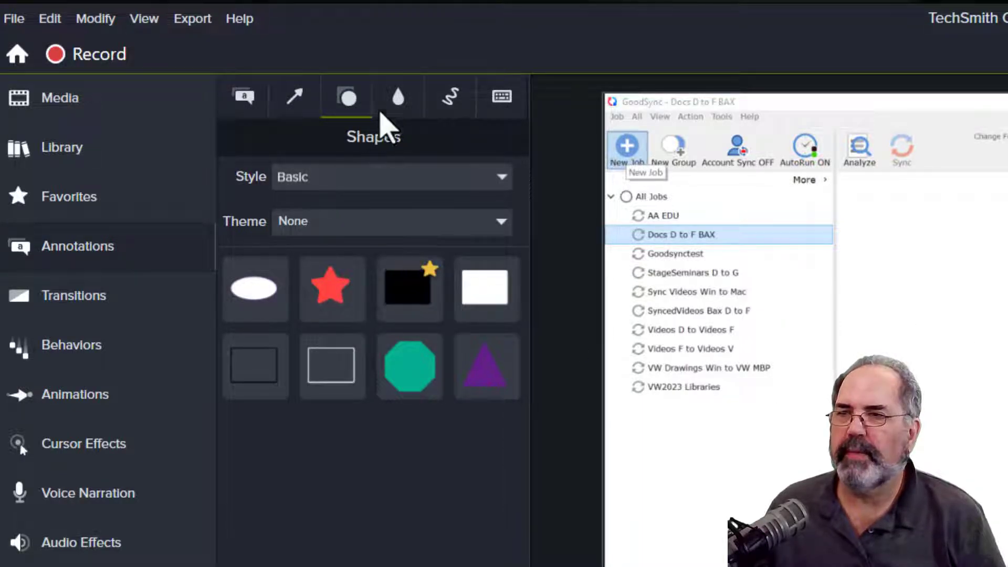
left_click(400, 105)
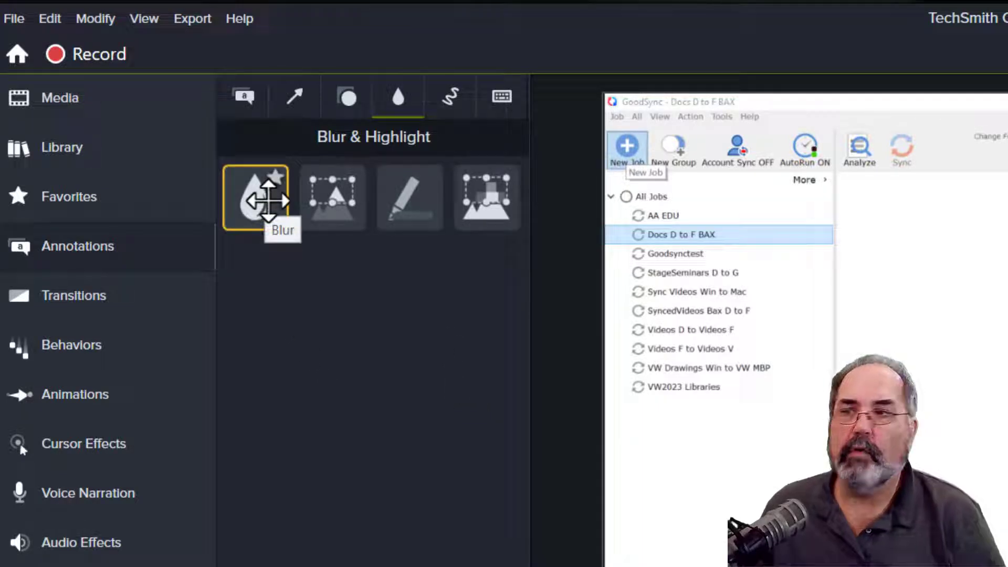
right_click(268, 200)
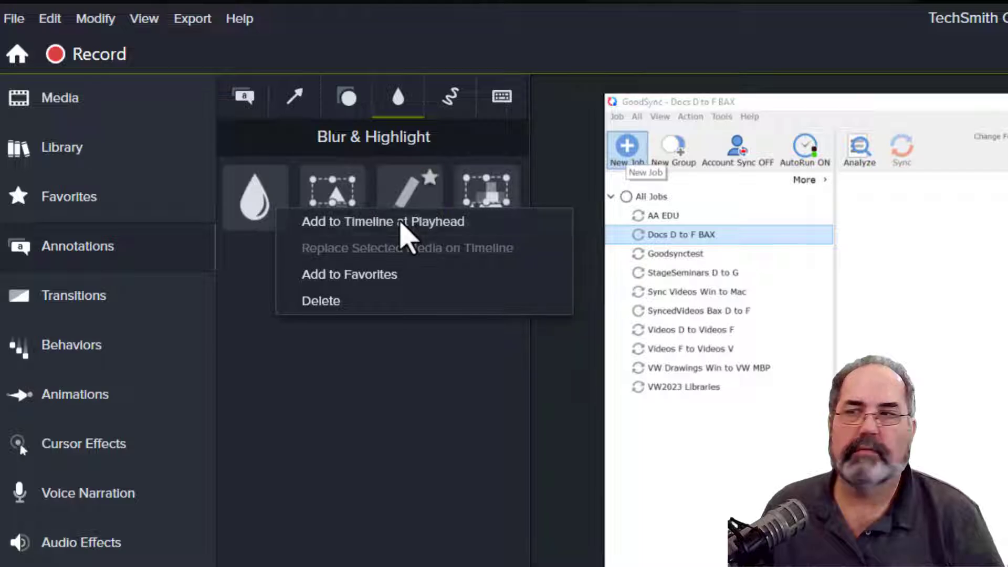
left_click(402, 222)
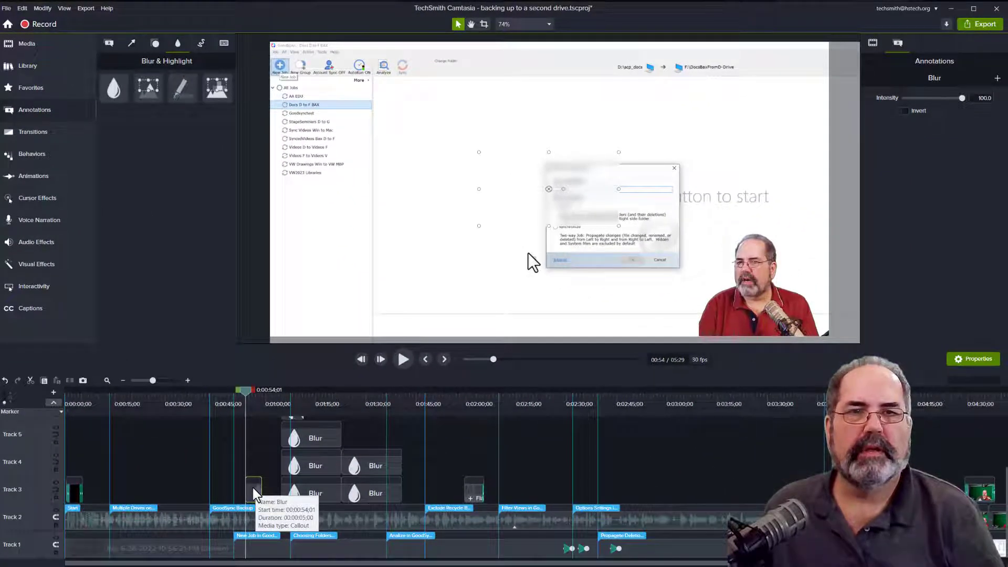
Shrink the new blur to a thin strip and position it over the Enter Job Name field in the New GoodSync Job dialog
left_click(254, 490)
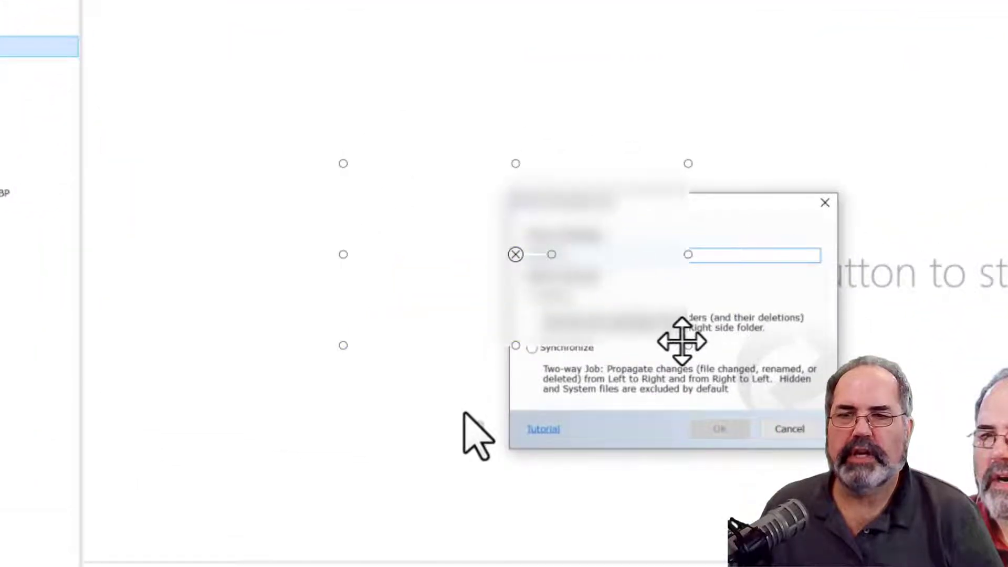
mouse_move(682, 341)
left_mouse_down()
mouse_move(641, 299)
mouse_move(669, 332)
left_mouse_up()
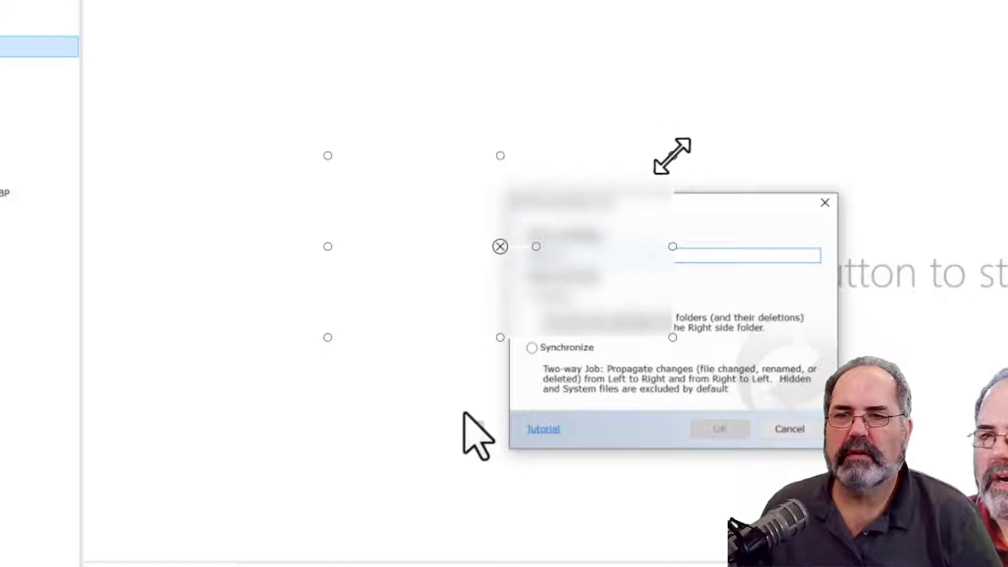
mouse_move(671, 156)
left_mouse_down()
mouse_move(616, 194)
mouse_move(598, 294)
left_mouse_up()
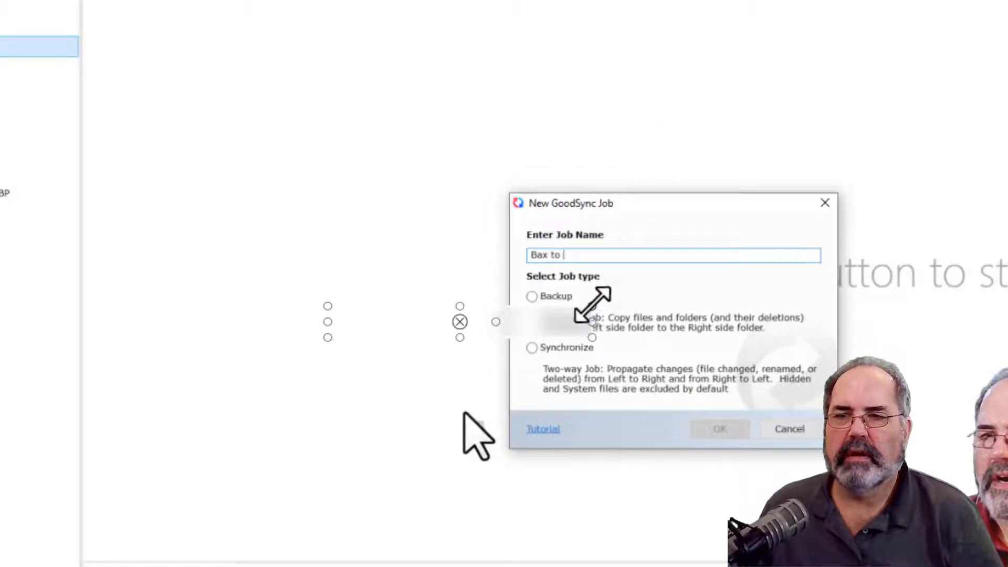
left_click_drag(466, 317, 590, 252)
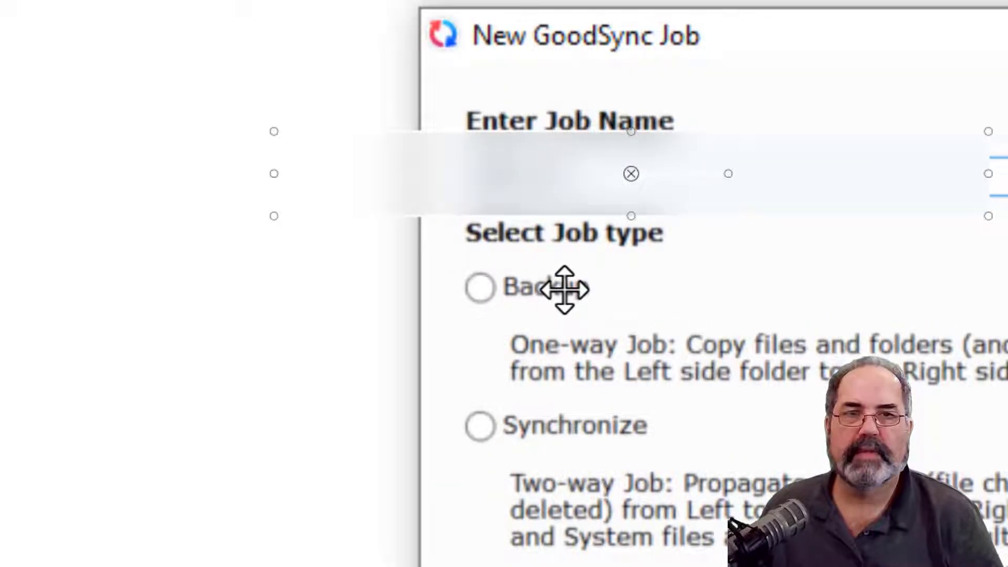
mouse_move(628, 172)
left_mouse_down()
mouse_move(837, 176)
mouse_move(822, 173)
left_mouse_up()
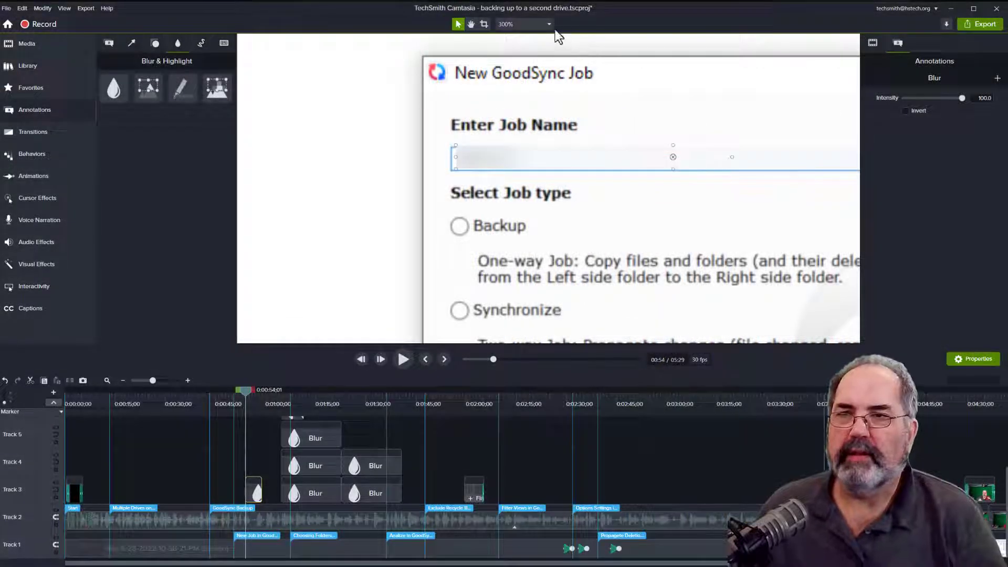
left_click(549, 23)
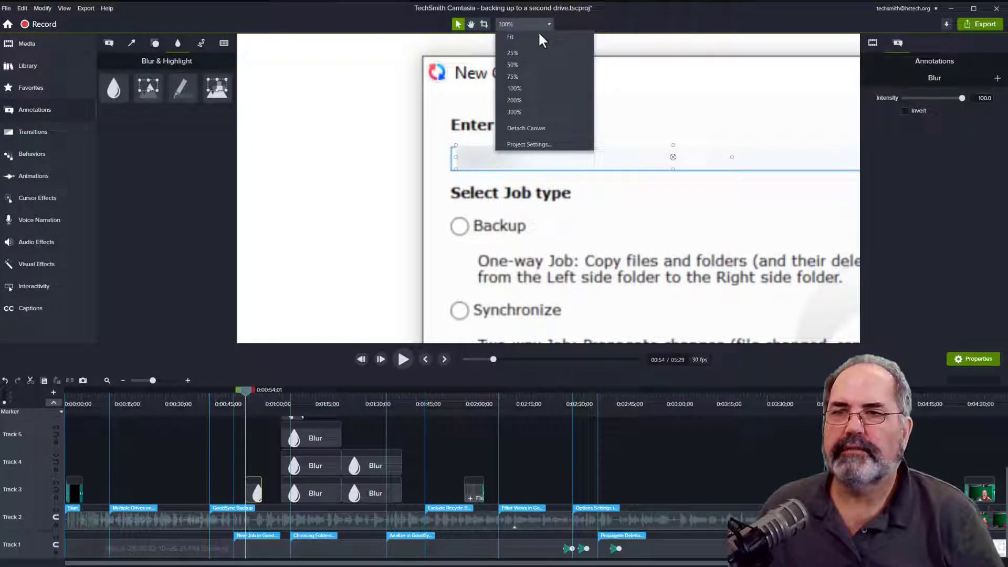
left_click(537, 37)
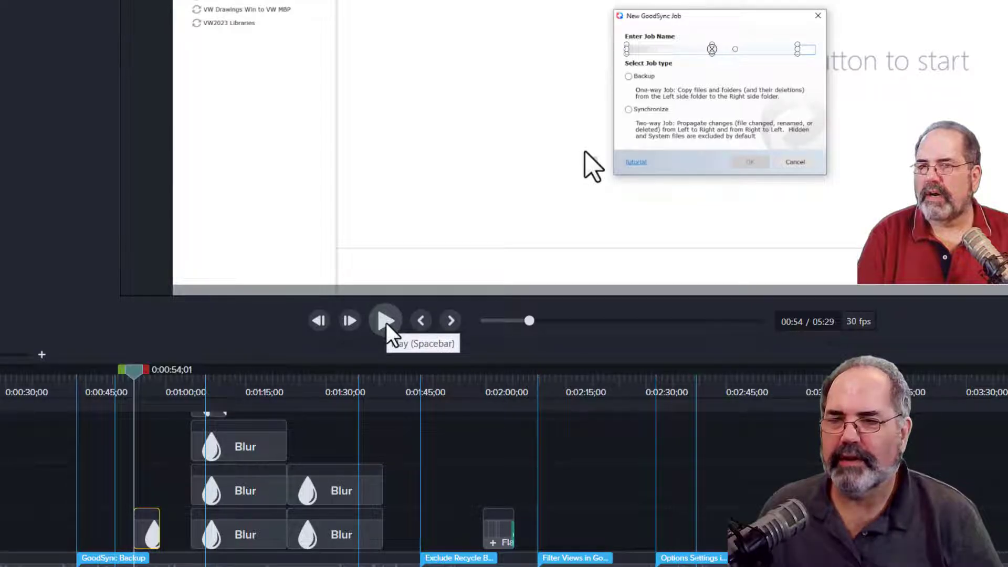
Preview the new blur's timing and move its Track 3 clip earlier to start at 0:00:50;24
left_click(387, 325)
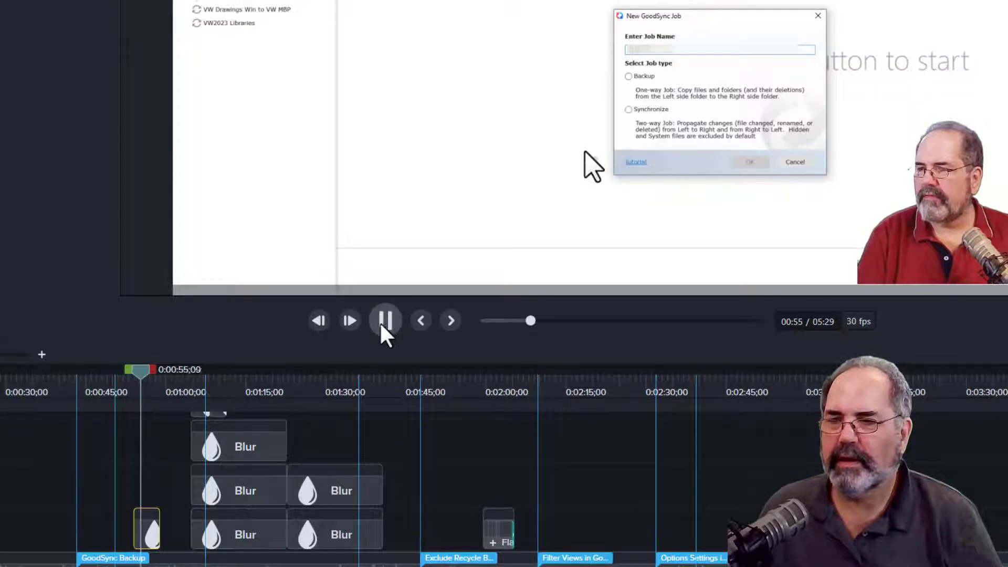
left_click(387, 325)
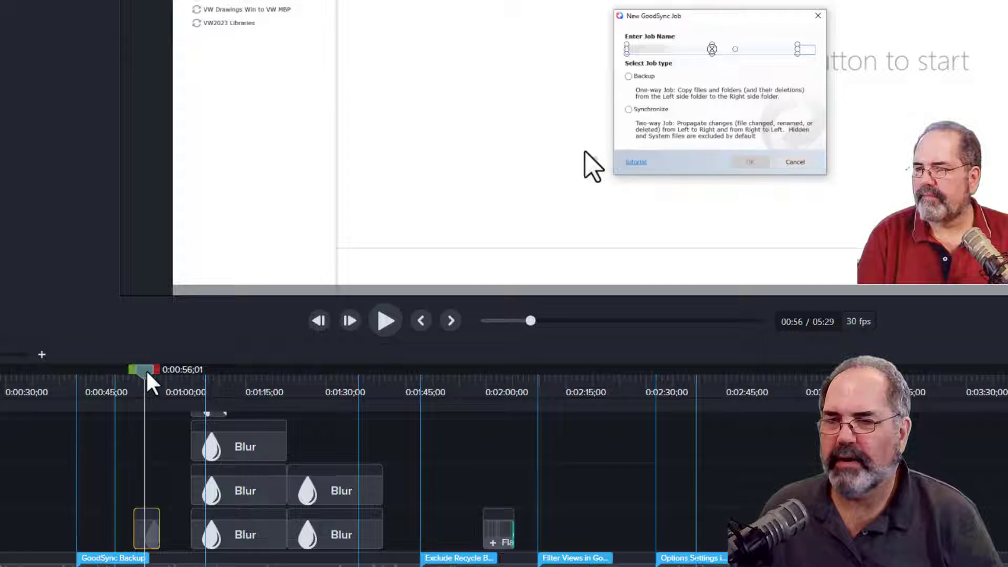
left_click_drag(147, 374, 111, 374)
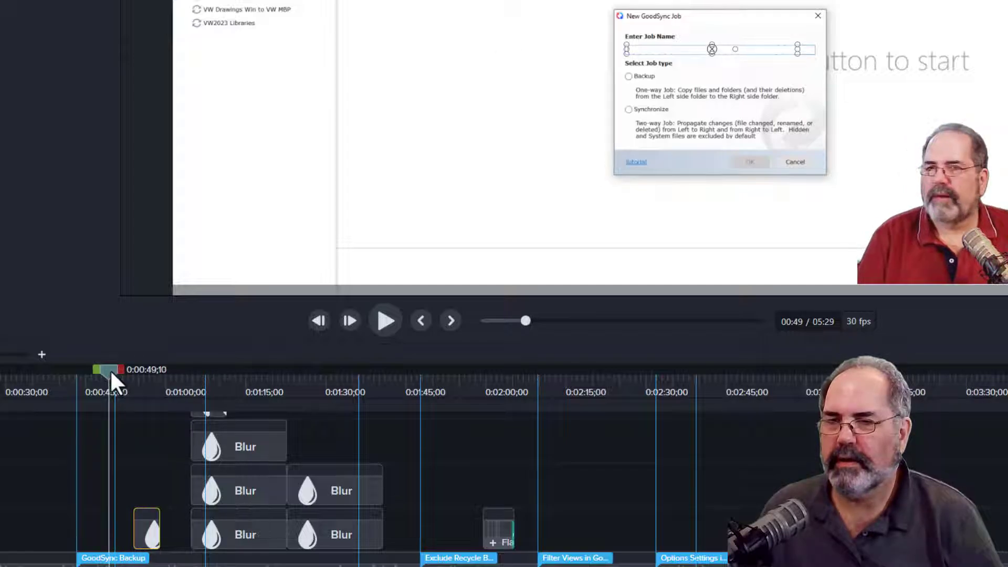
left_click(382, 316)
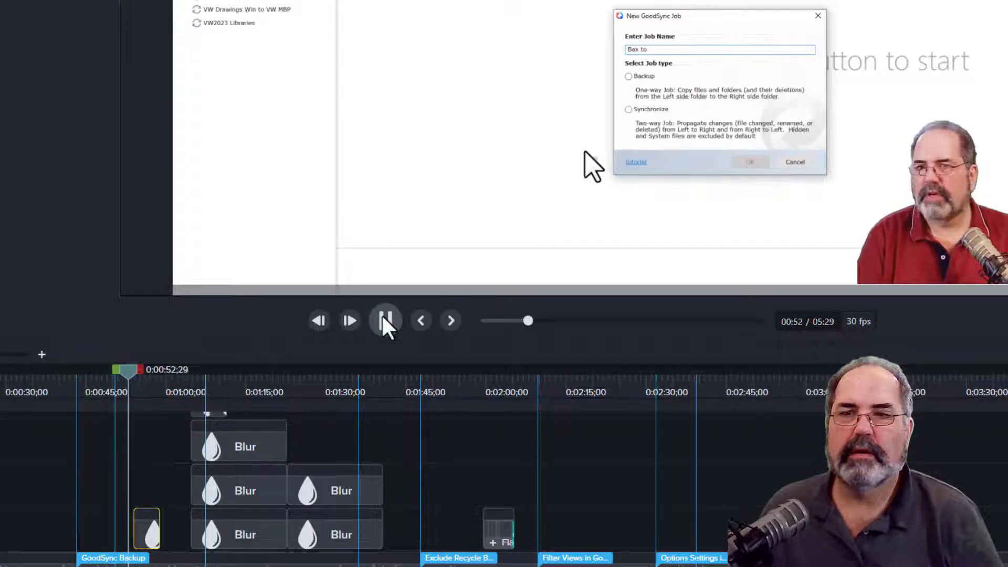
left_click(373, 322)
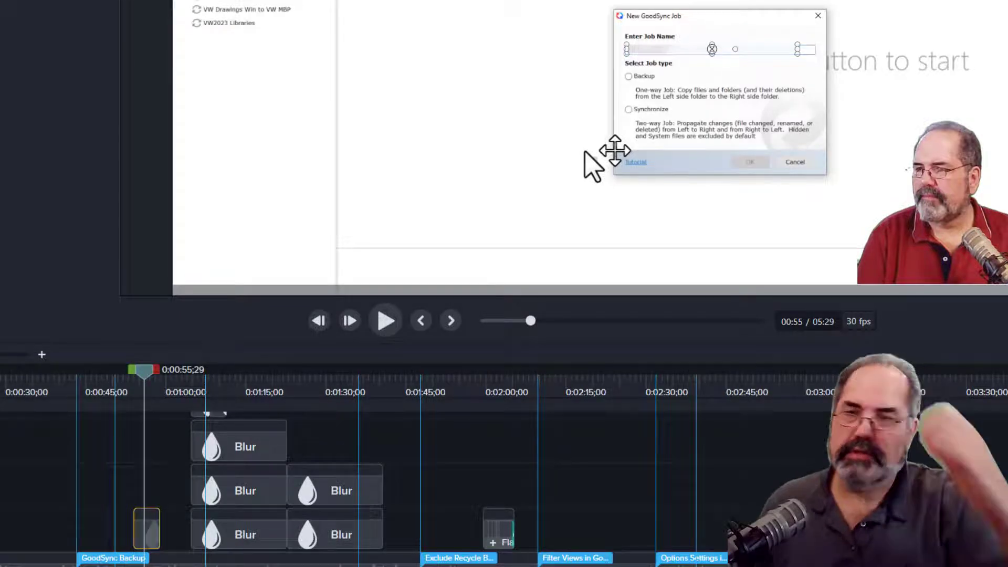
left_click_drag(144, 375, 116, 375)
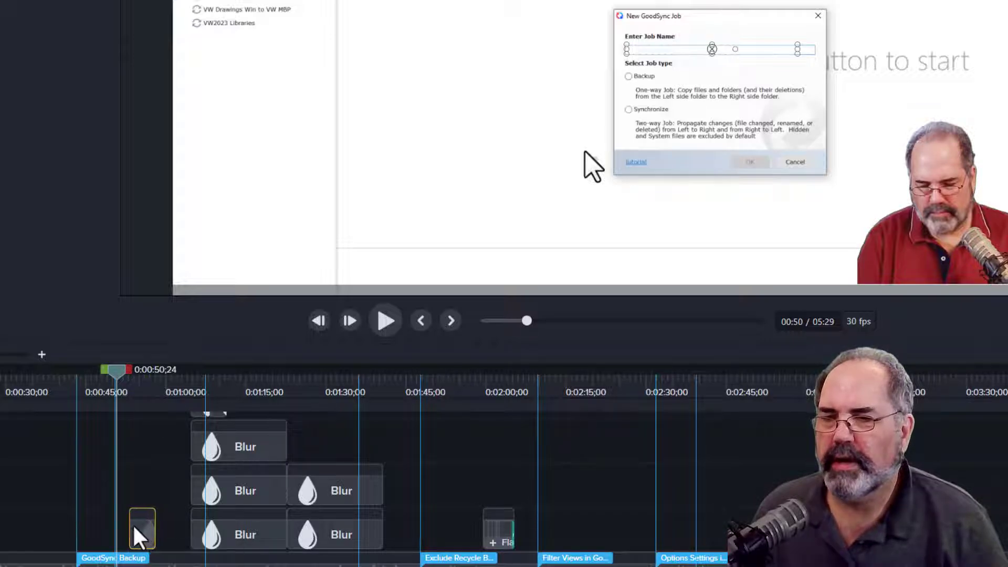
left_click_drag(133, 526, 124, 525)
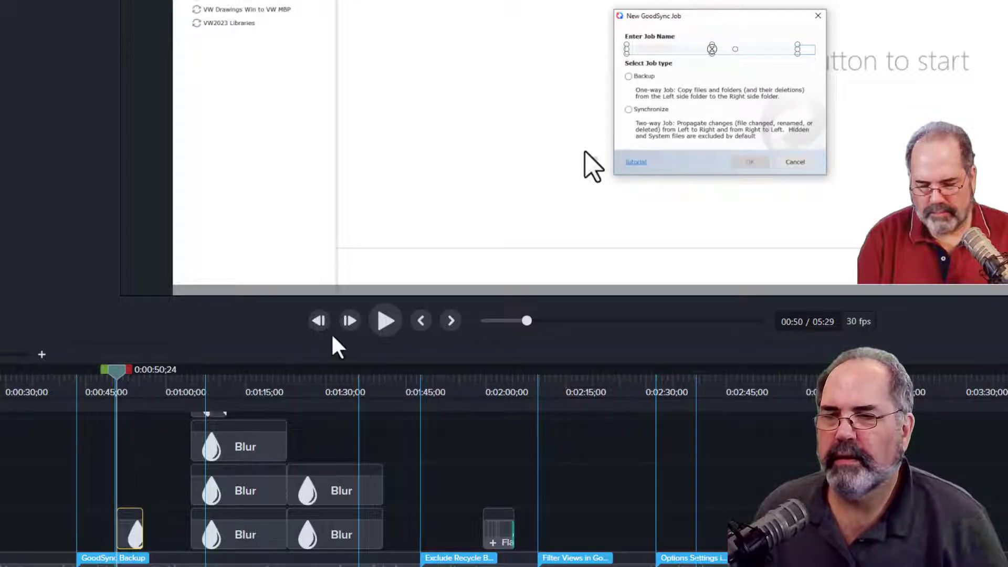
Extend the end of the Track 3 blur clip to 0:01:04;03 and play back its full span to check coverage
left_click(387, 321)
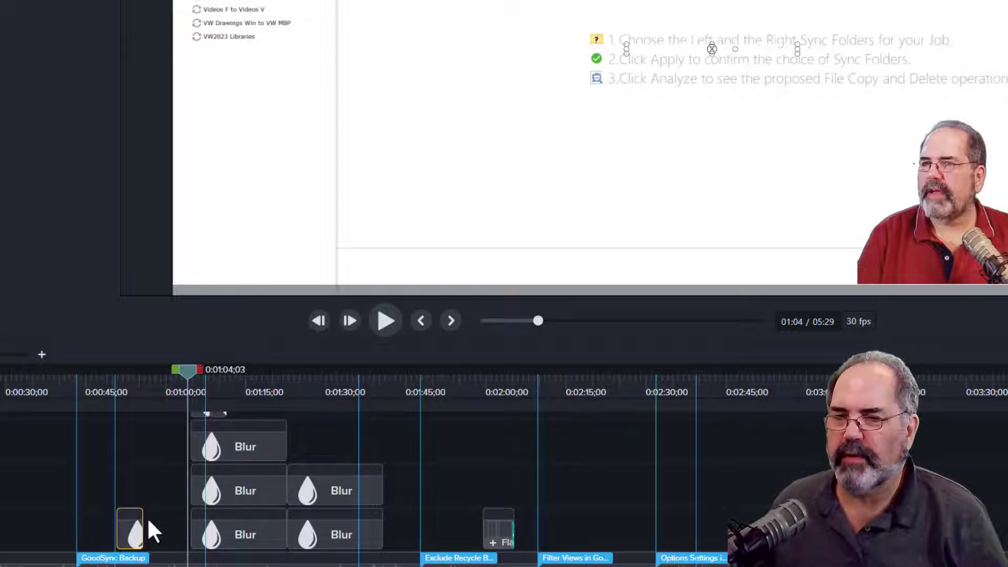
left_click_drag(142, 524, 185, 521)
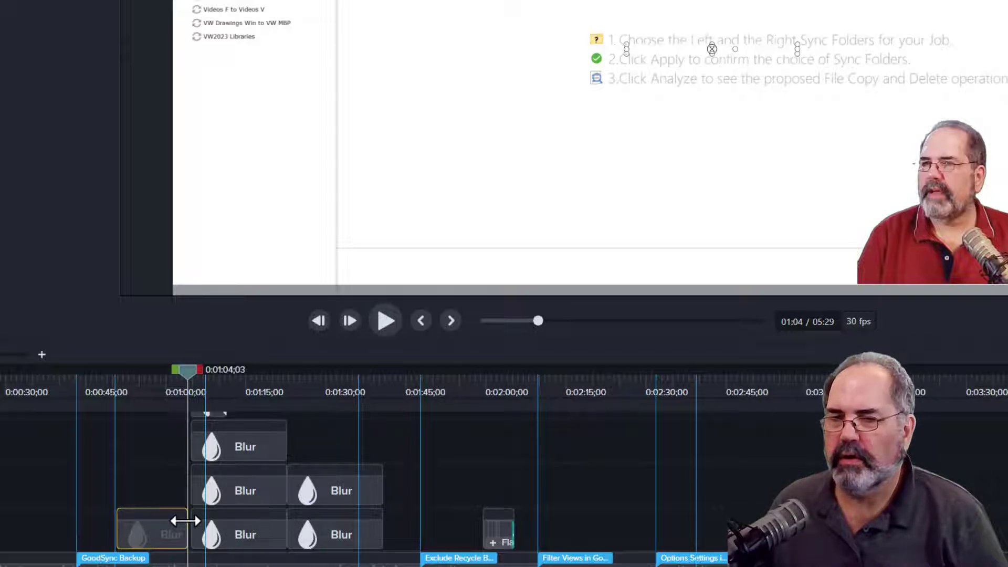
left_click_drag(189, 370, 106, 369)
key("space")
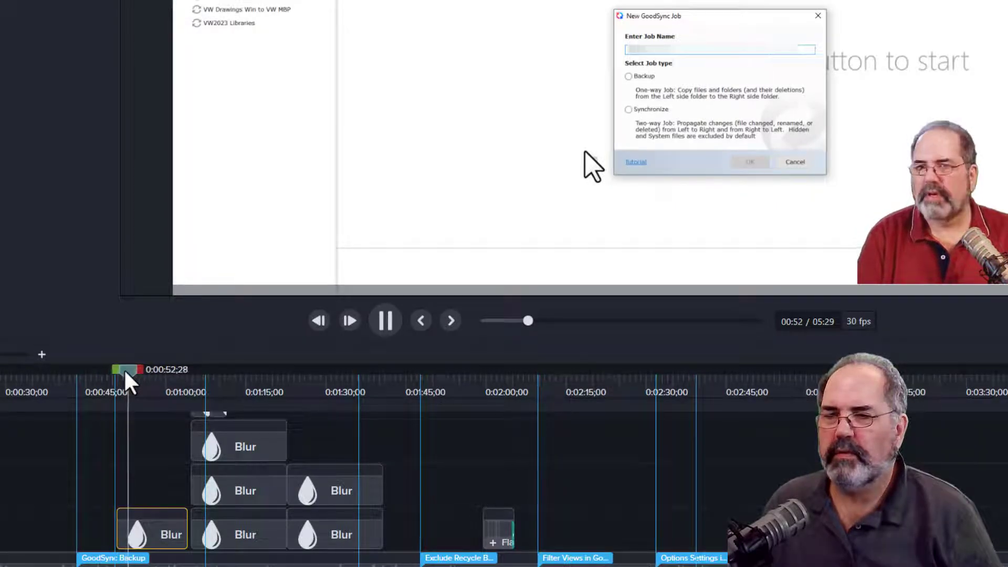
left_click_drag(124, 369, 169, 372)
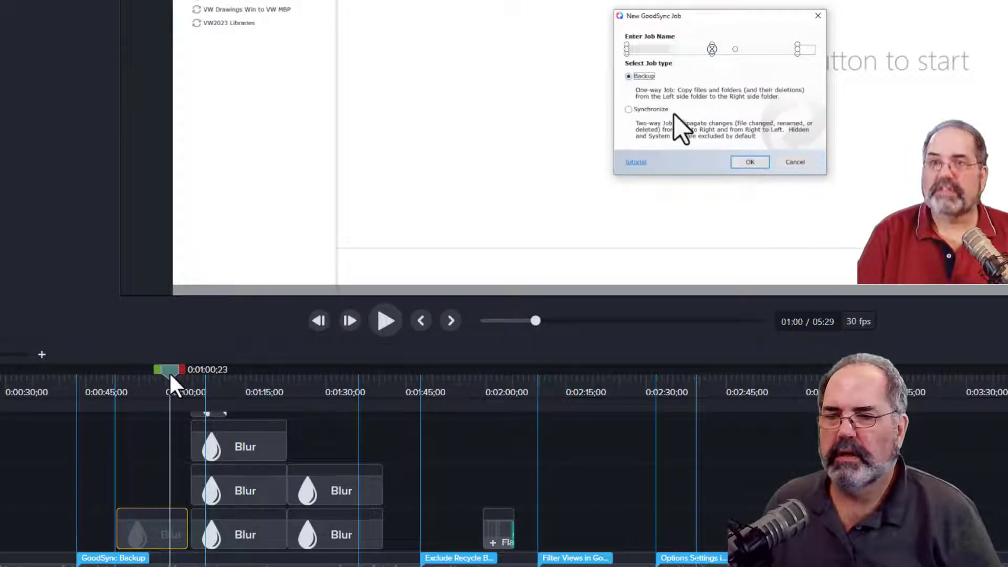
key("space")
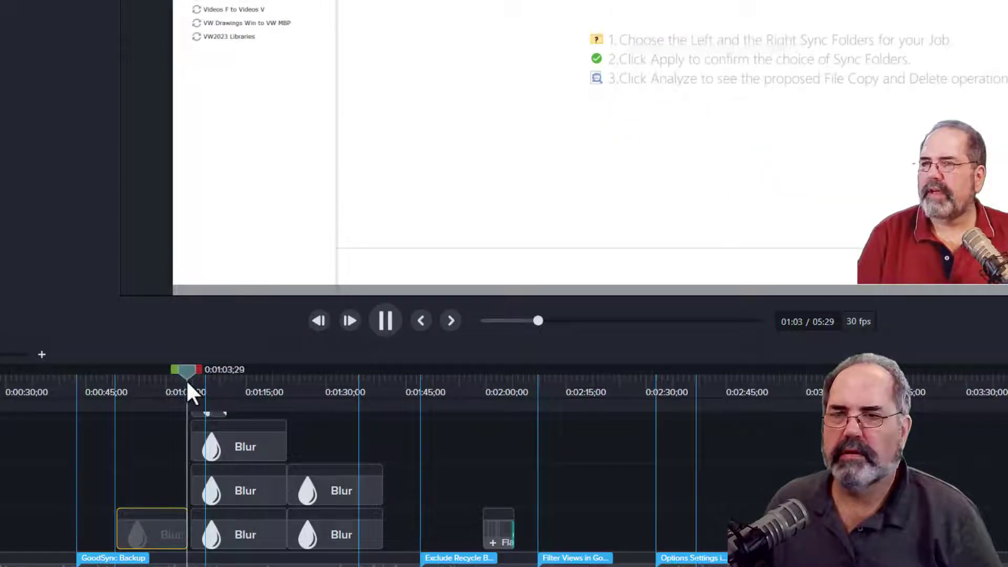
key("space")
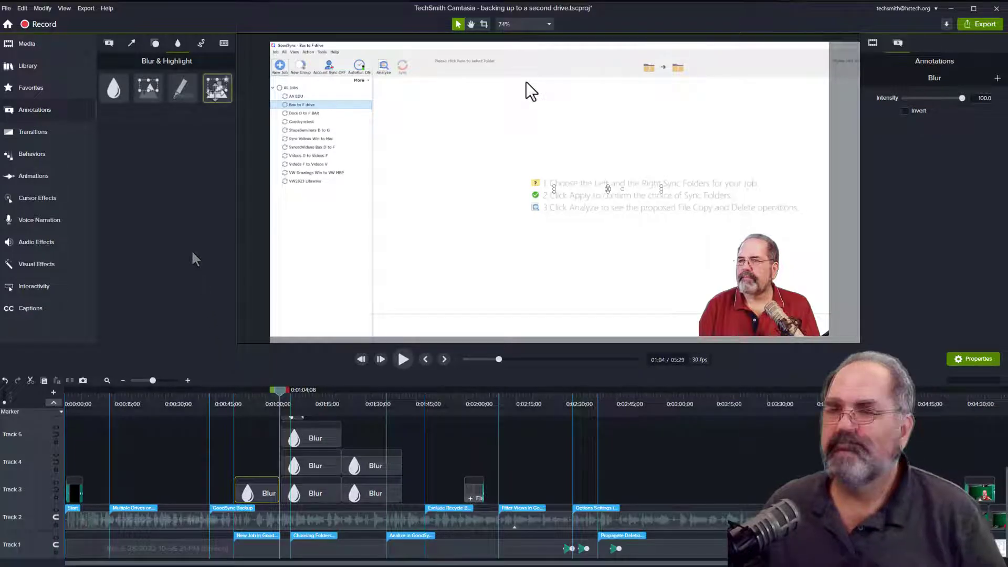
Add a Pixelate annotation on Track 4 directly above the new blur clip and extend it to the same end point
left_click_drag(217, 88, 243, 462)
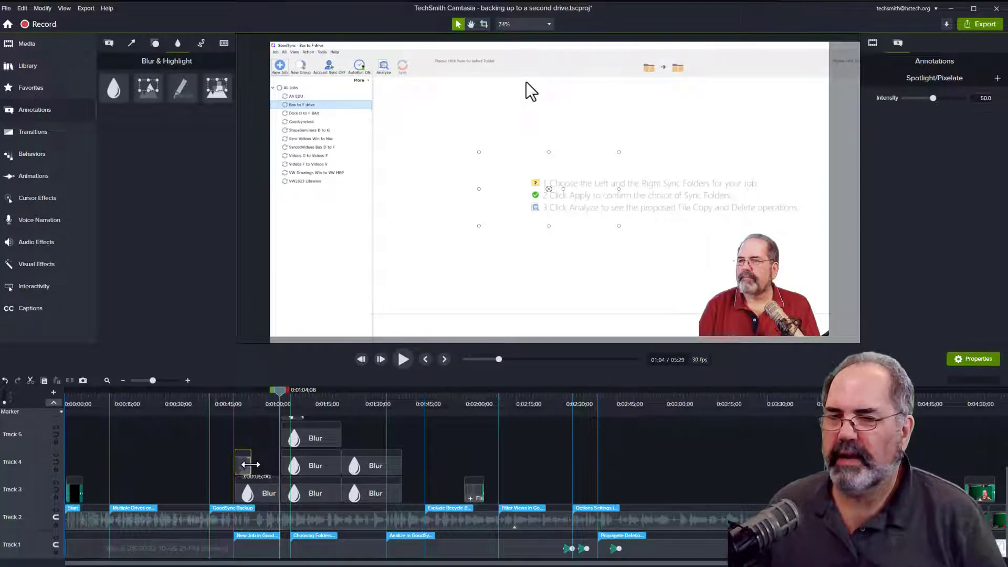
left_click_drag(250, 464, 279, 464)
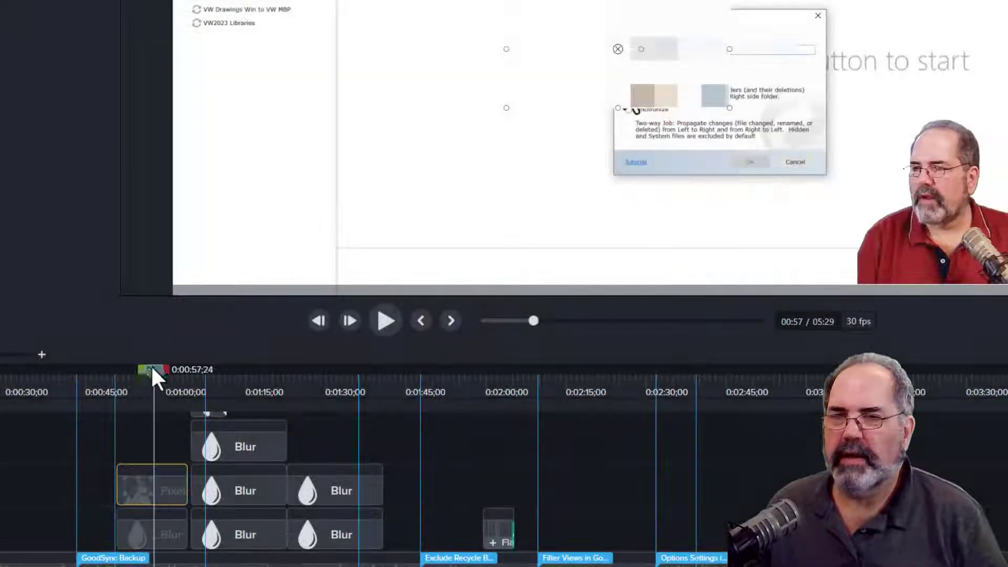
left_click_drag(154, 376, 140, 368)
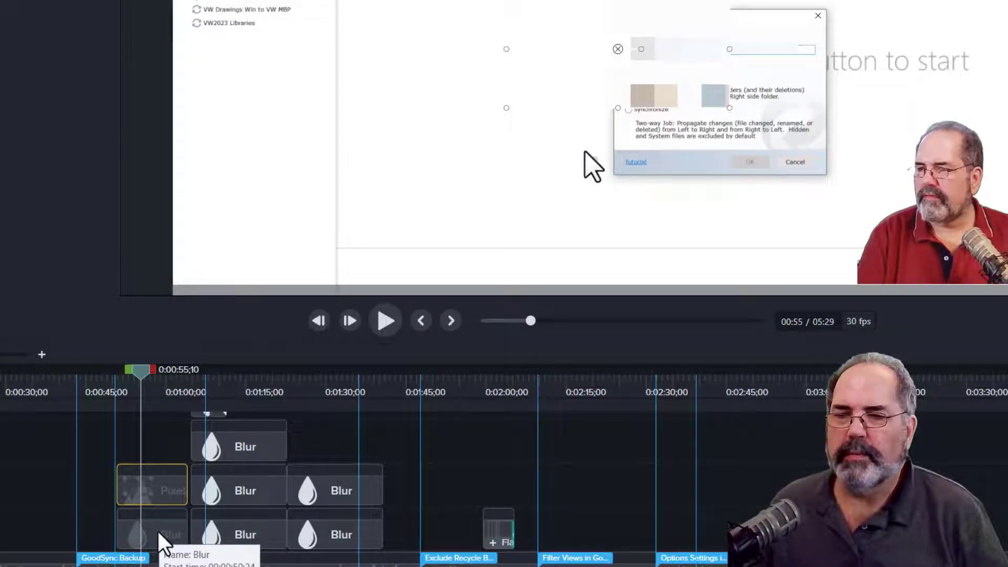
Copy the properties of the Track 3 blur over the job name and paste them onto the Pixelate clip above it
right_click(164, 544)
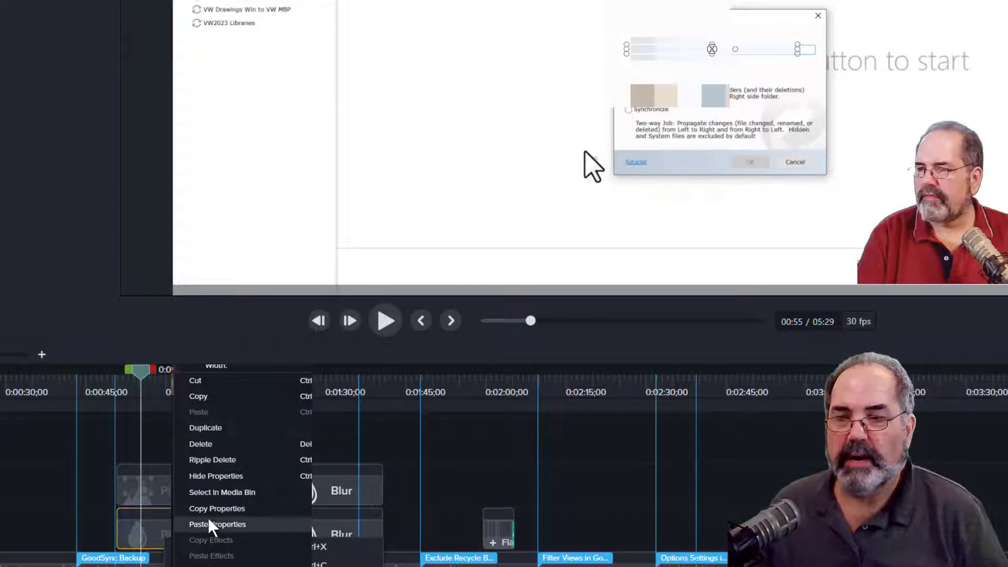
left_click(209, 512)
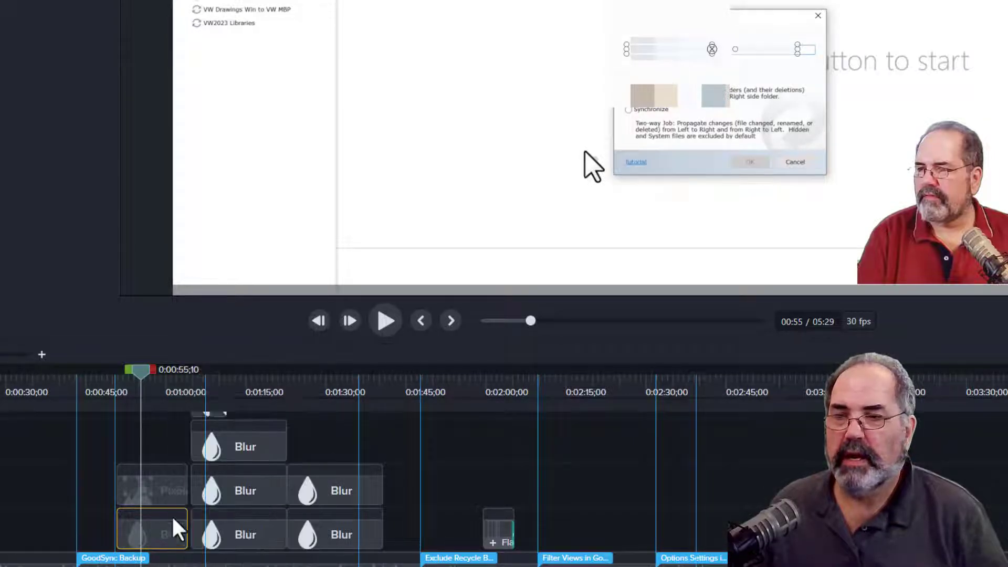
right_click(164, 492)
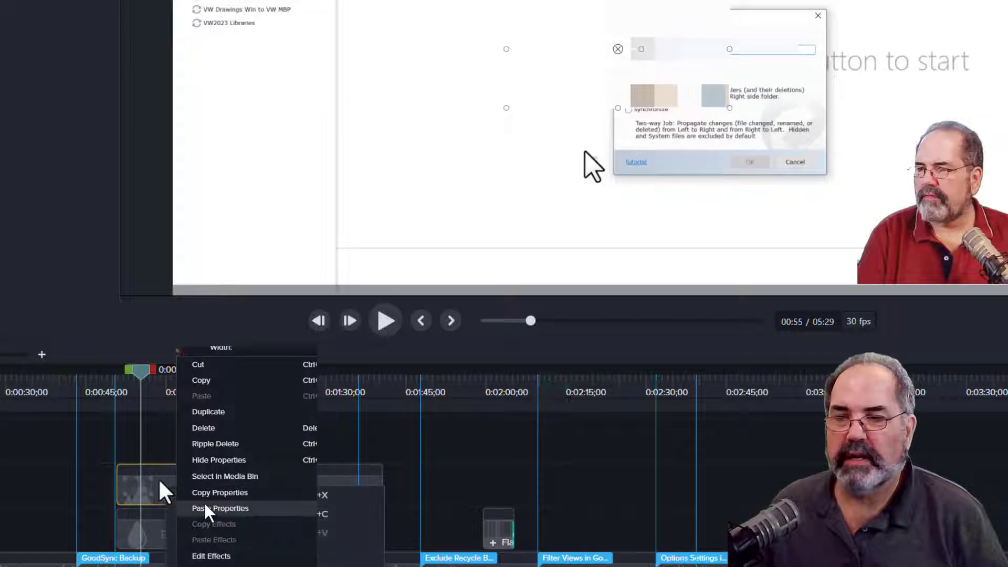
left_click(206, 508)
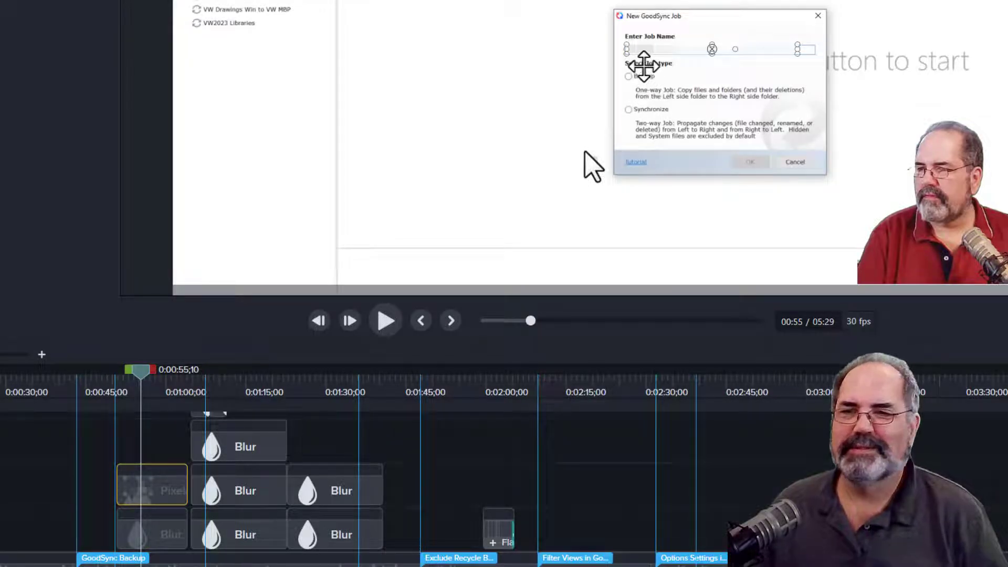
Delete the Track 3 blur clip beneath the Pixelate clip, leaving only the pixelation over the Enter Job Name field
scroll(727, 34, "up", 5)
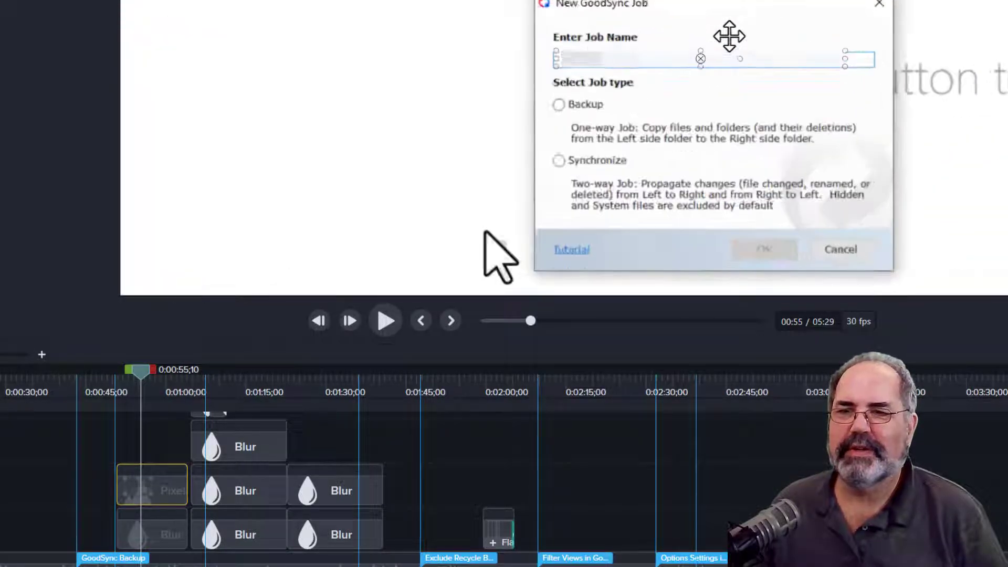
scroll(729, 35, "up", 1)
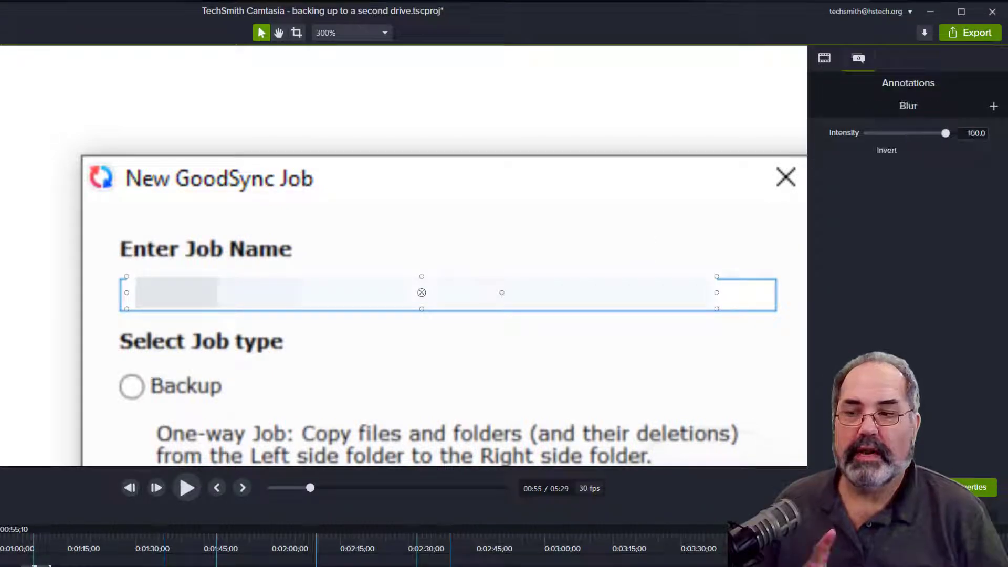
key("Delete")
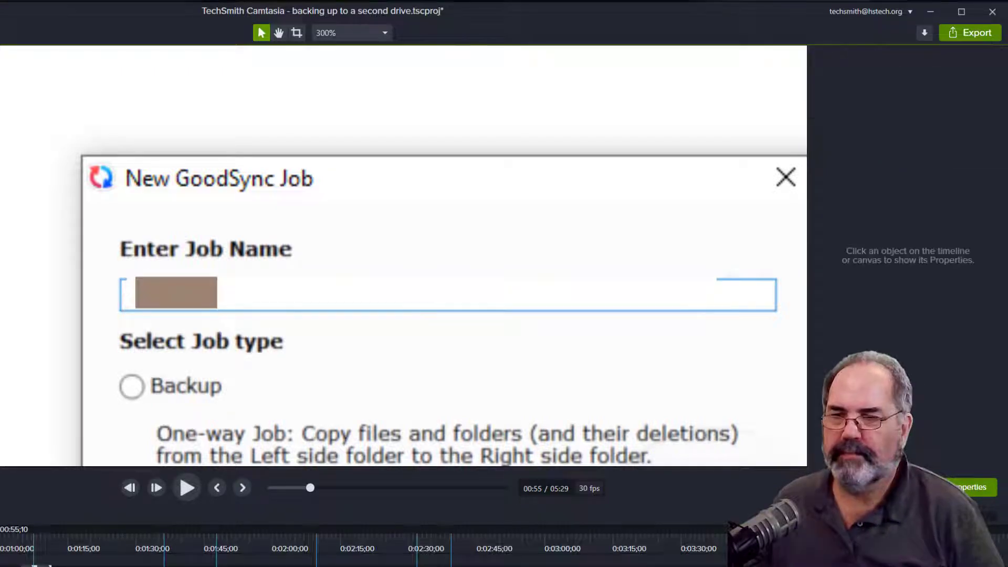
Set the Track 4 Pixelate annotation's intensity to 14.2 and play it back from just before its start
left_click(226, 293)
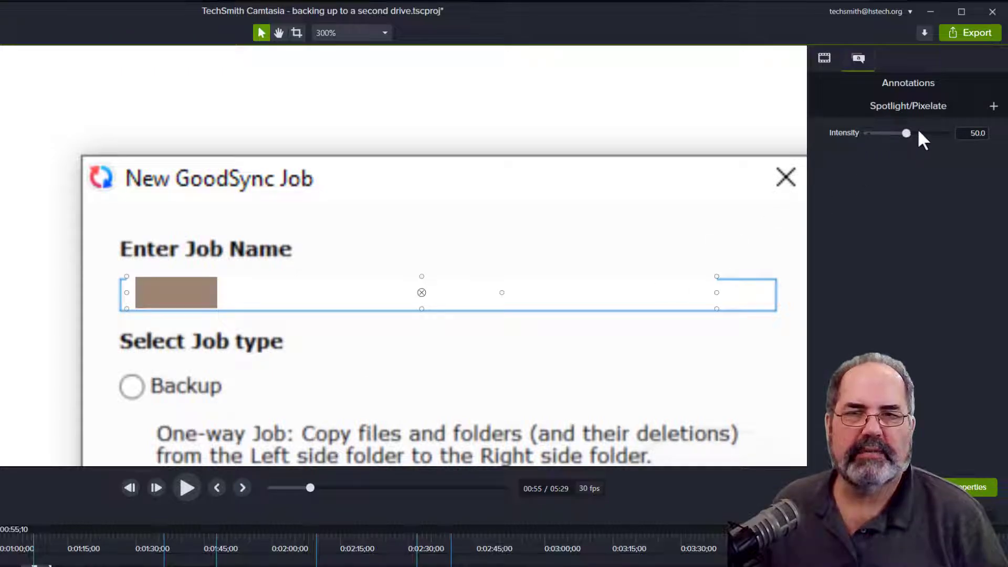
left_click_drag(903, 132, 858, 127)
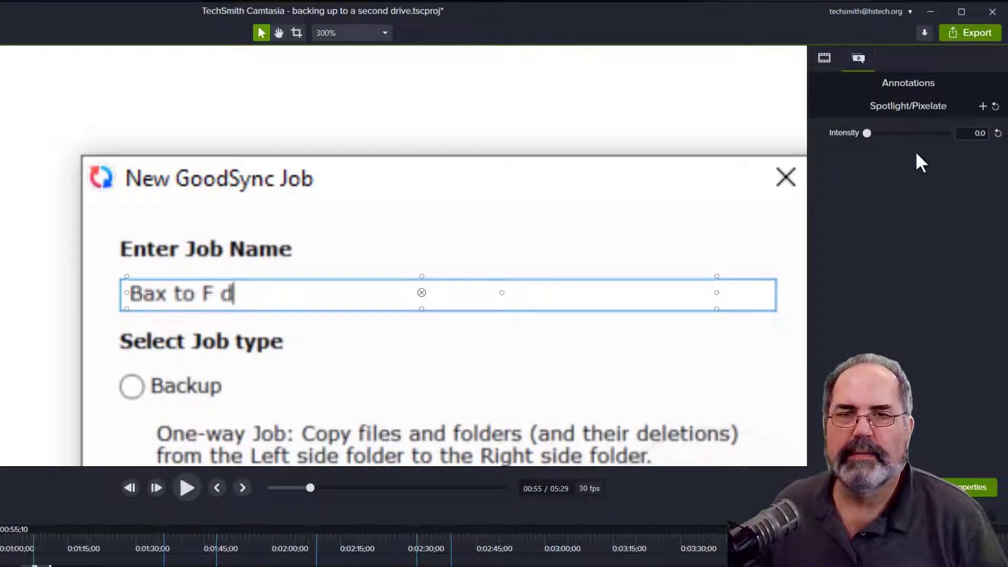
left_click_drag(867, 131, 879, 131)
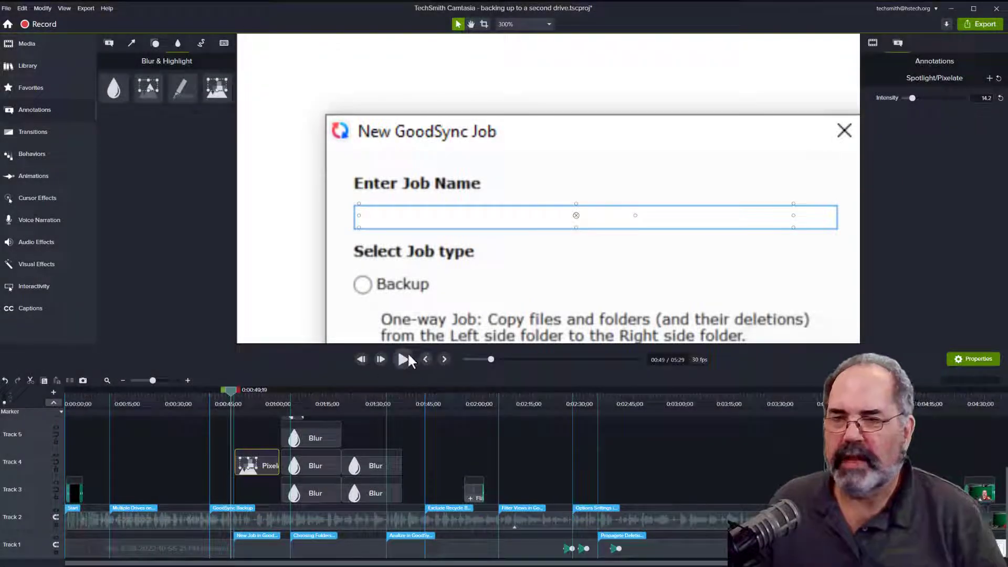
left_click(408, 357)
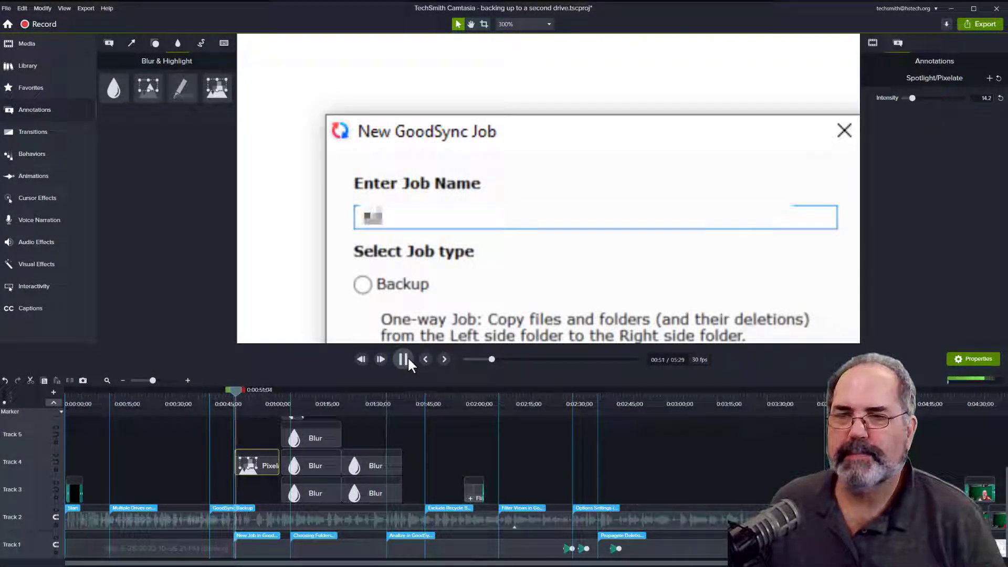